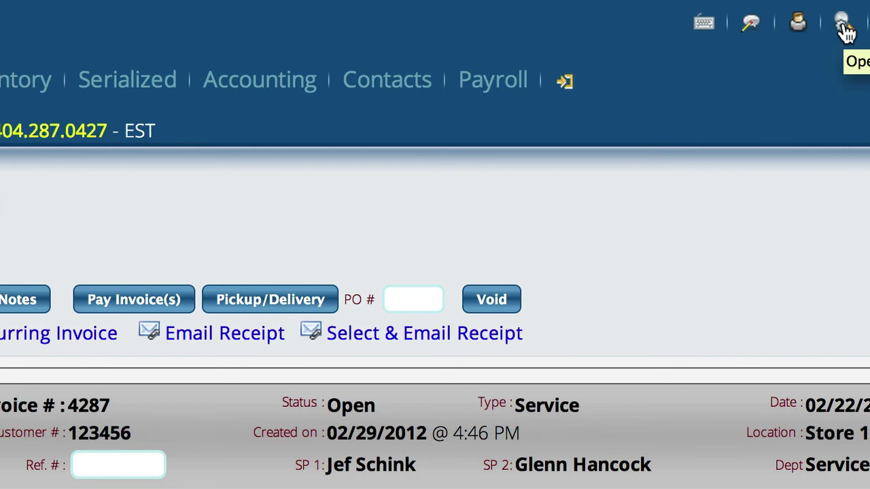
In PartsFetch, select type ATV, model DS 450EFI Xxc, Xmx and the Air Intake Manifold assembly
left_click(843, 26)
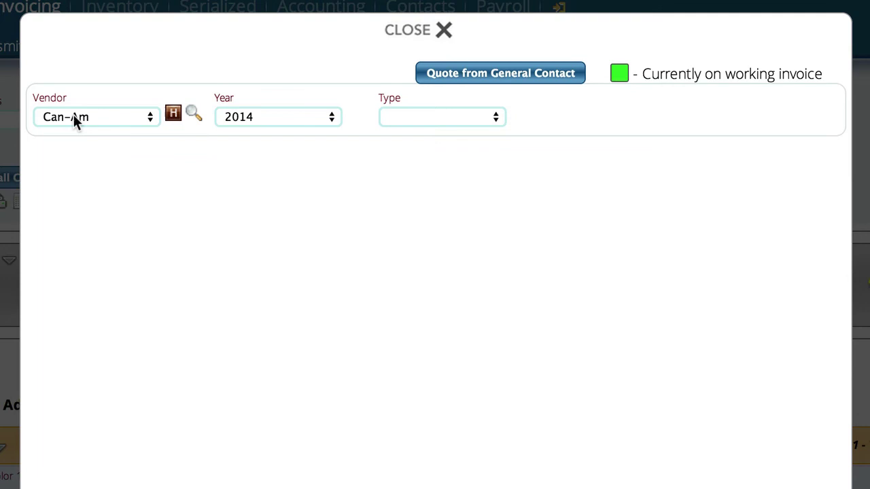
left_click(416, 123)
left_click(416, 133)
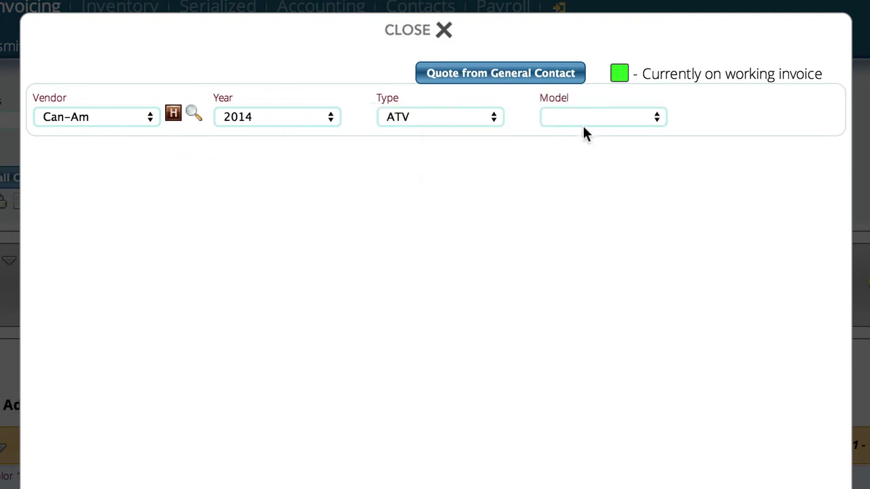
left_click(584, 122)
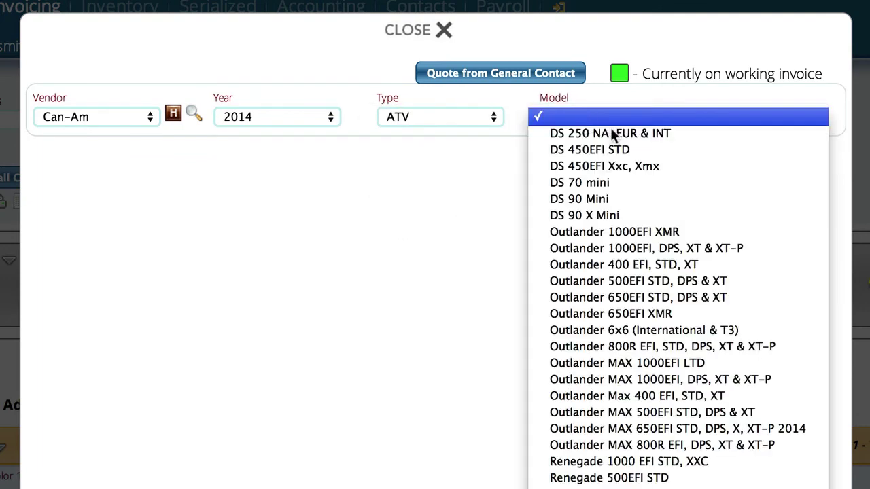
left_click(594, 165)
left_click(723, 119)
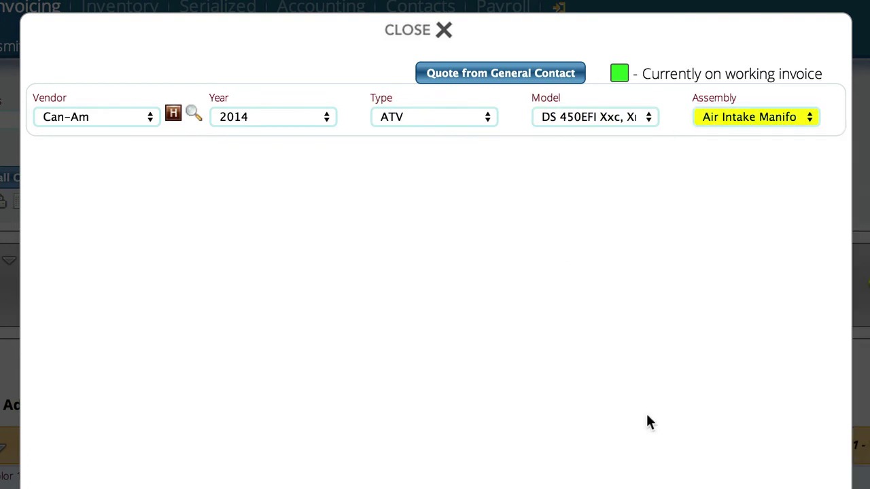
Check the price ($485.99) and stock of throttle body 420296874 in the Air Intake Manifold parts list
mouse_move(706, 148)
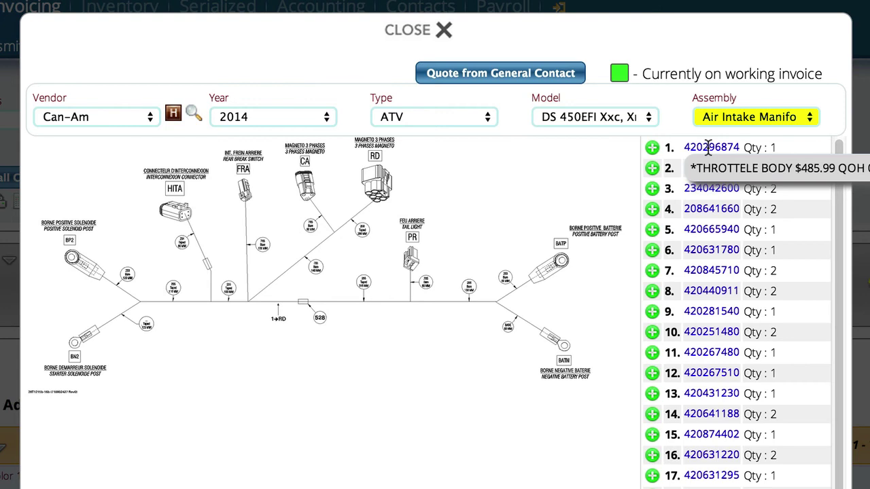
mouse_move(694, 145)
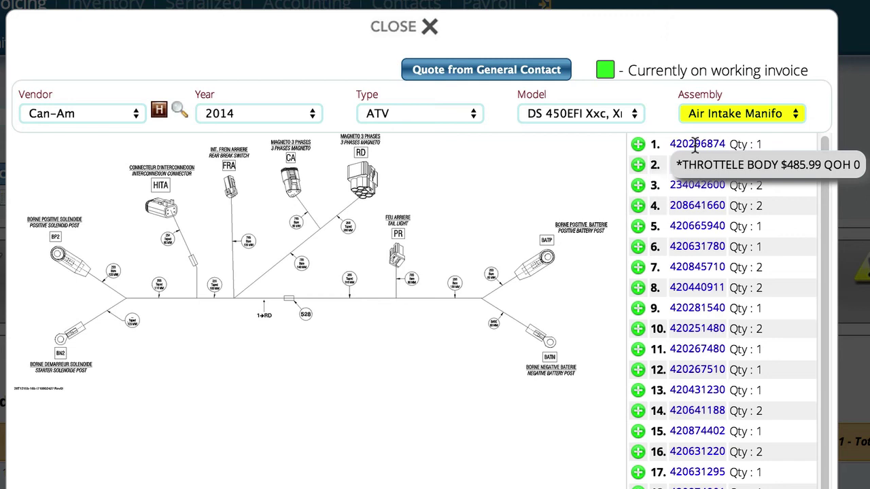
Add throttle body 420296874 to the invoice at quantity 1 through Item Search
left_click(639, 146)
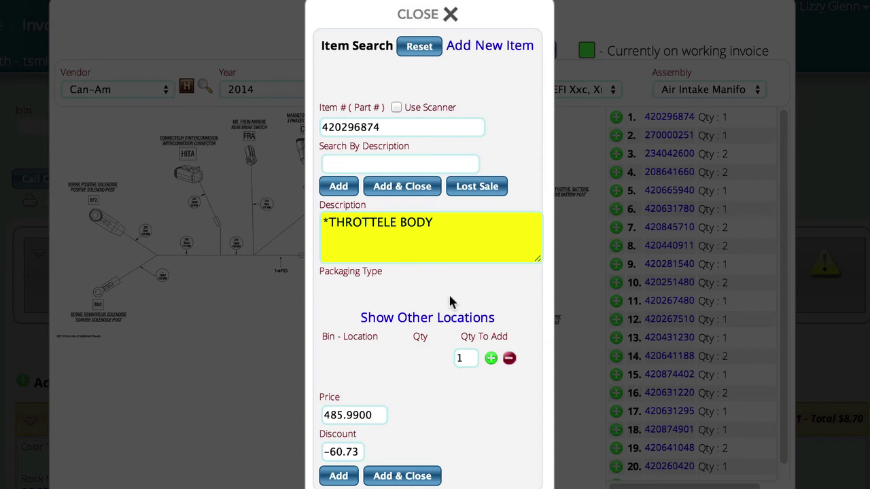
left_click(407, 191)
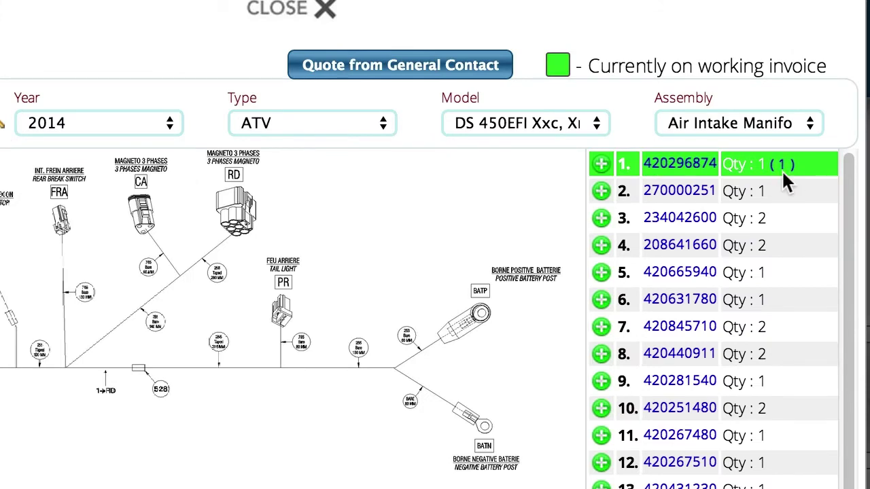
Switch to the Body And Accessories 2 assembly and add washer 391301600 at quantity 1 to the invoice
mouse_move(720, 164)
mouse_move(790, 173)
left_click(715, 116)
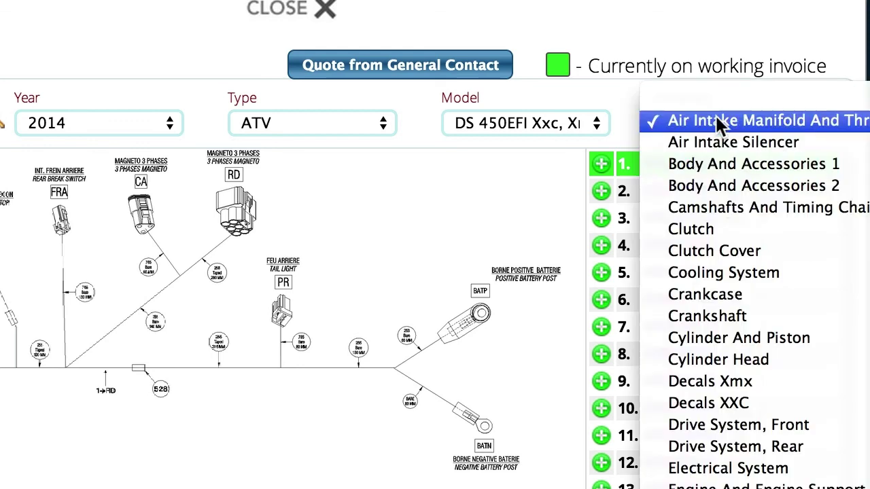
left_click(720, 188)
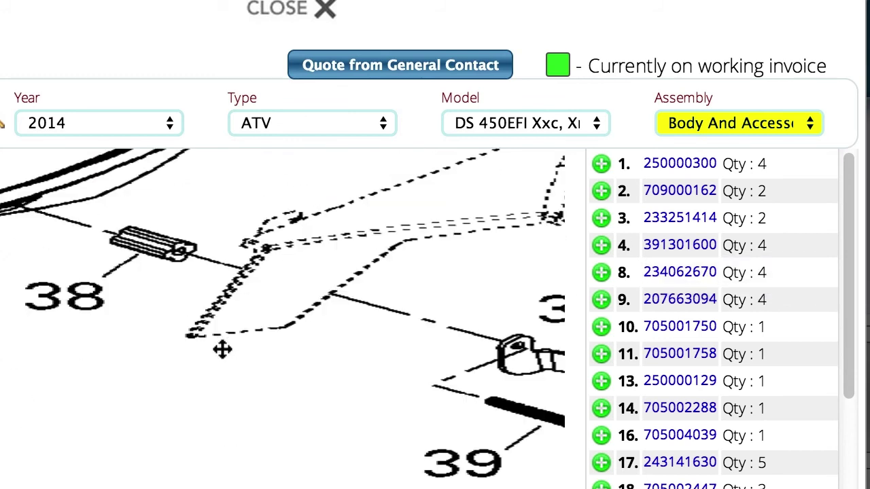
left_click_drag(310, 270, 358, 459)
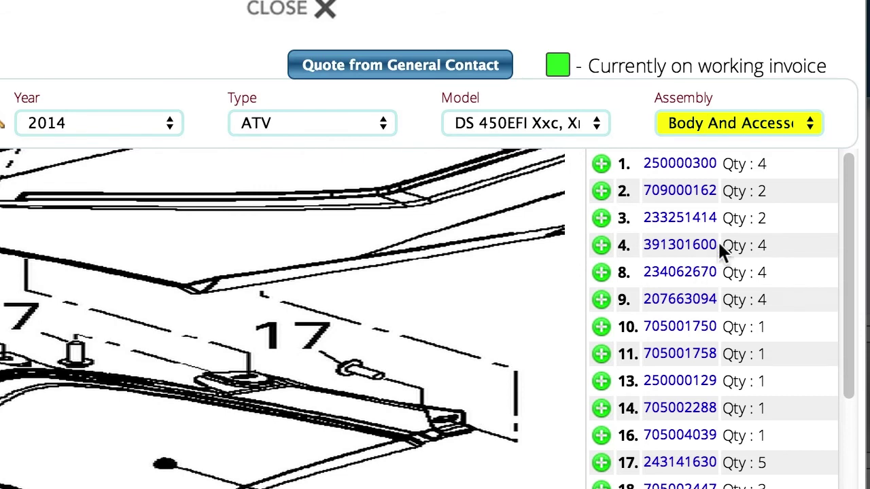
mouse_move(676, 244)
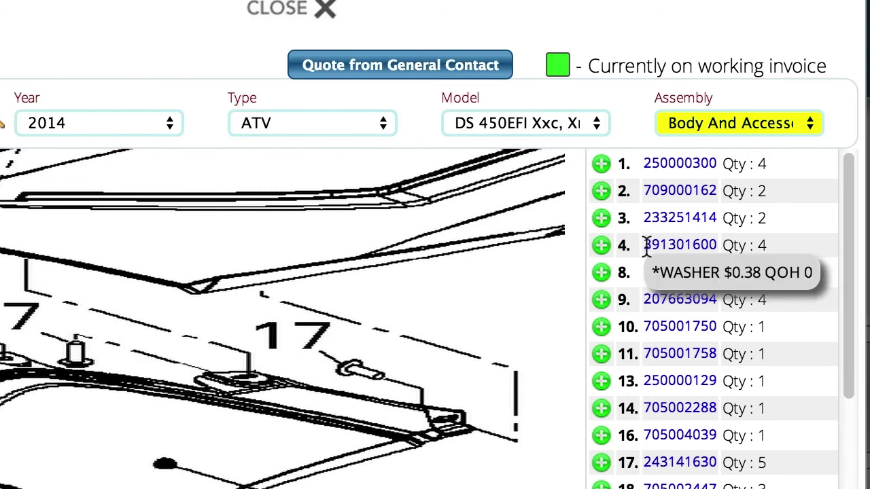
left_click(599, 251)
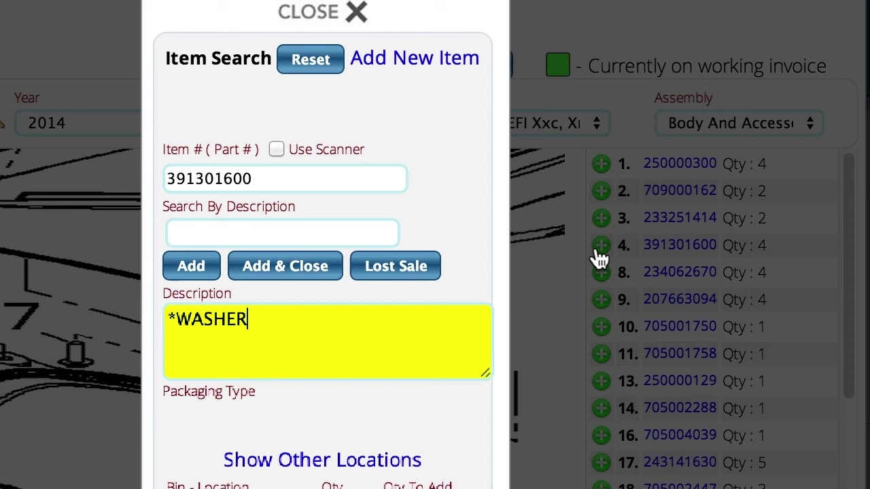
left_click(285, 266)
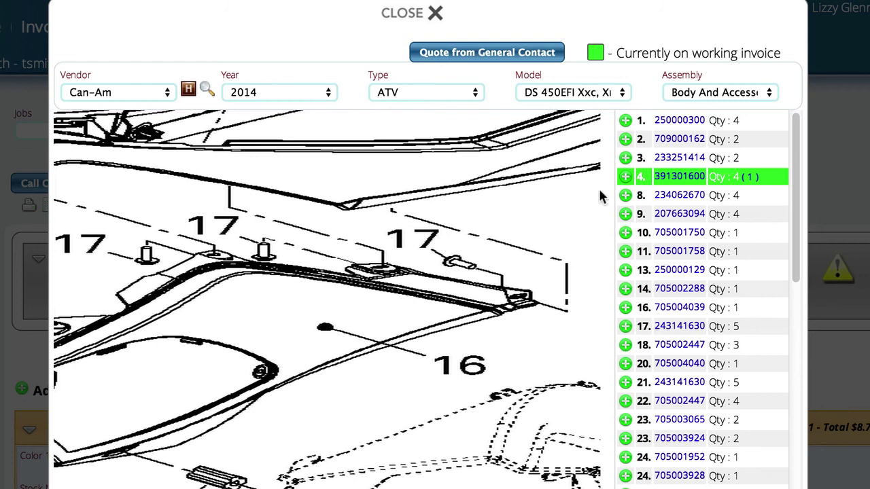
Review the throttle body and washer invoice lines, then load parts lookup for the Ski-Doo Expedition job
left_click(407, 15)
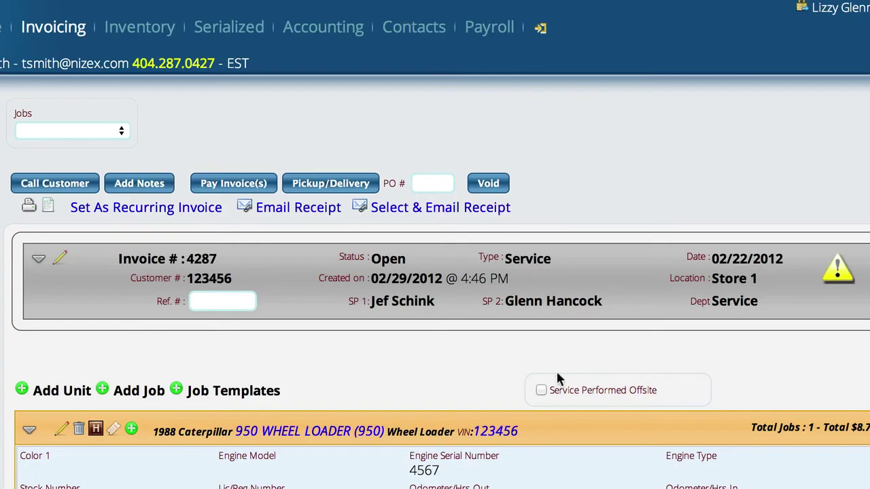
scroll(556, 373, "down", 2)
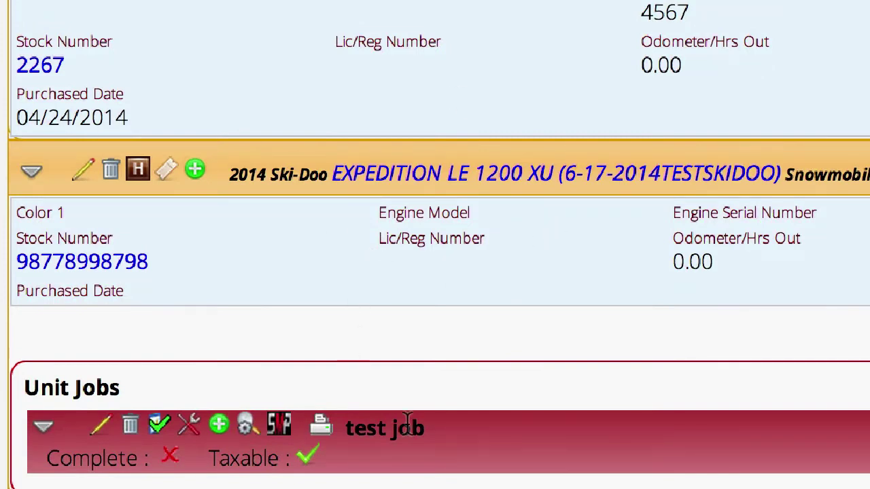
scroll(472, 372, "down", 3)
scroll(470, 369, "down", 2)
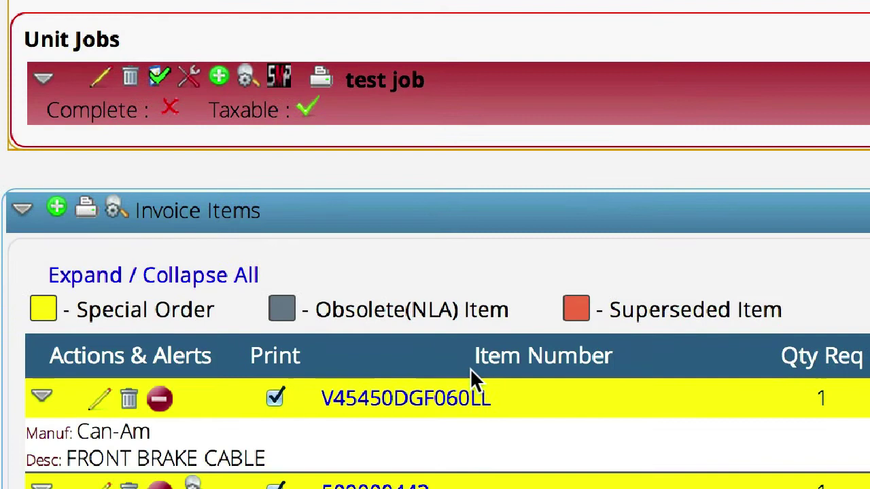
scroll(571, 201, "down", 1)
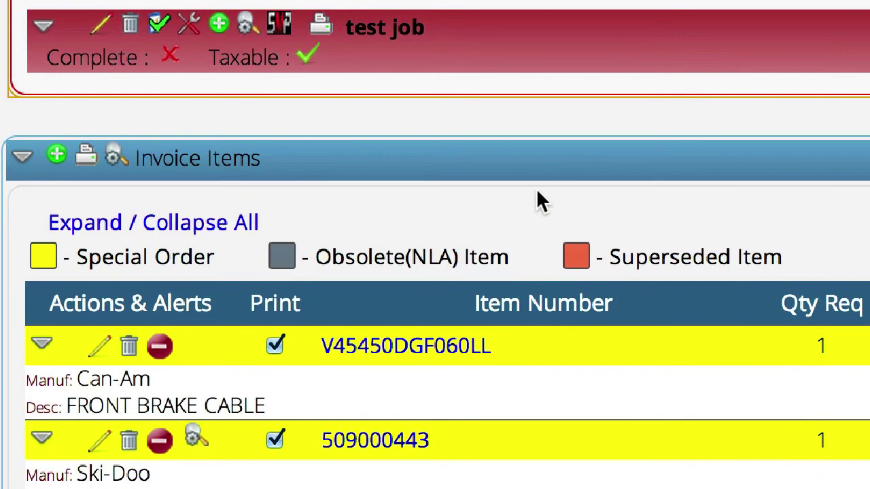
scroll(617, 444, "down", 5)
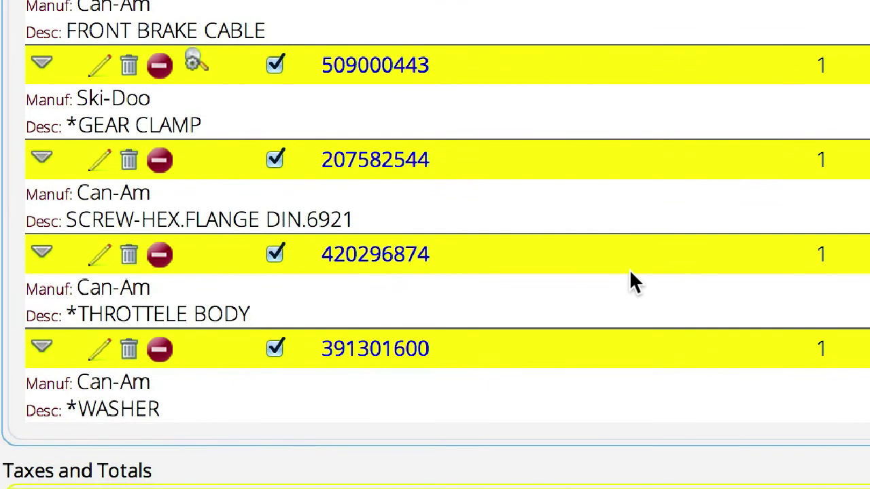
scroll(629, 271, "up", 1)
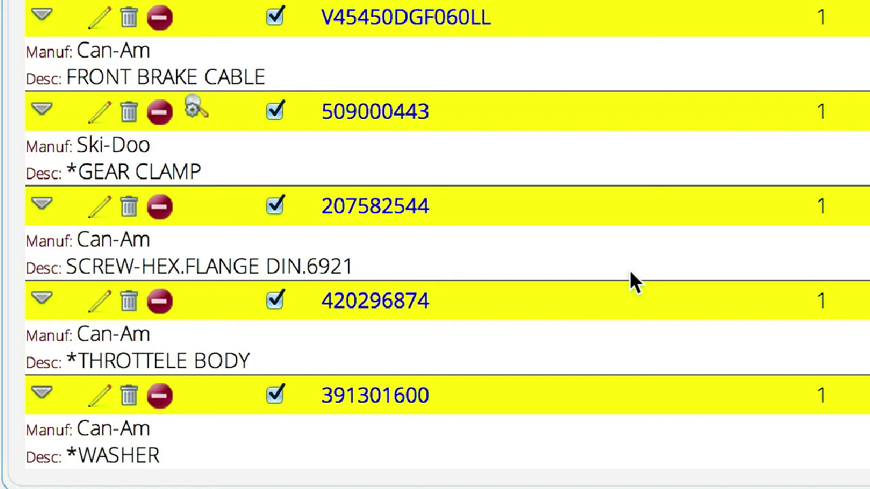
scroll(629, 272, "up", 2)
scroll(629, 280, "up", 3)
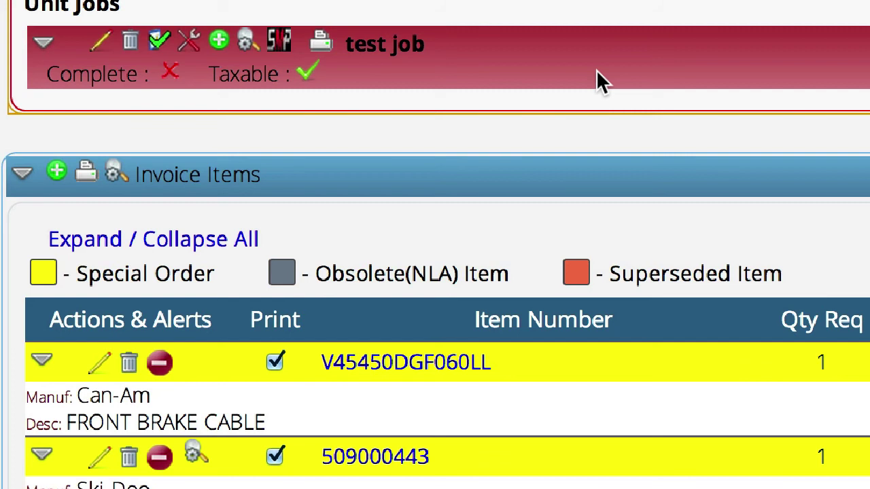
left_click(249, 45)
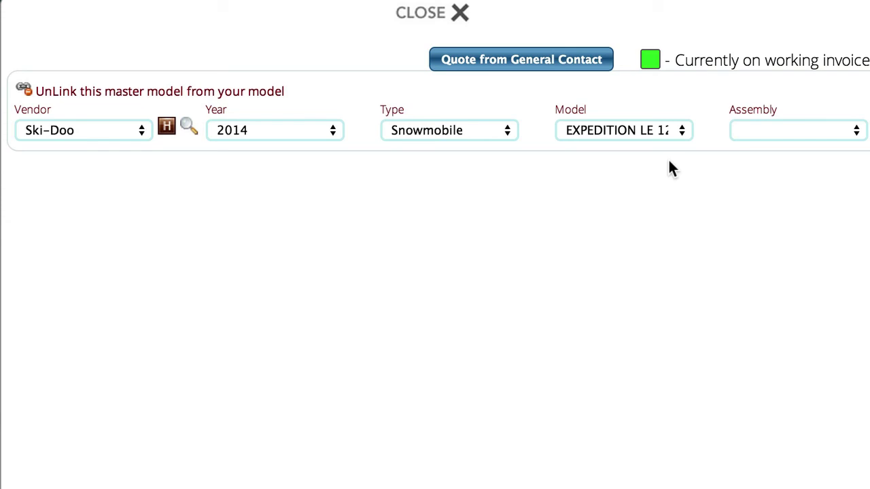
From the Air Intake System assembly, add FILTER-AIR 508000609 ($28.99) to the invoice at quantity 1
left_click(804, 128)
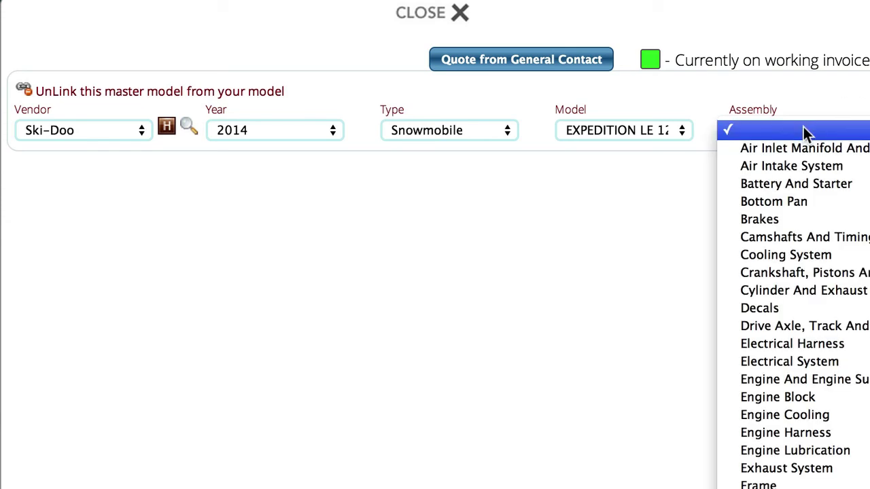
left_click(797, 166)
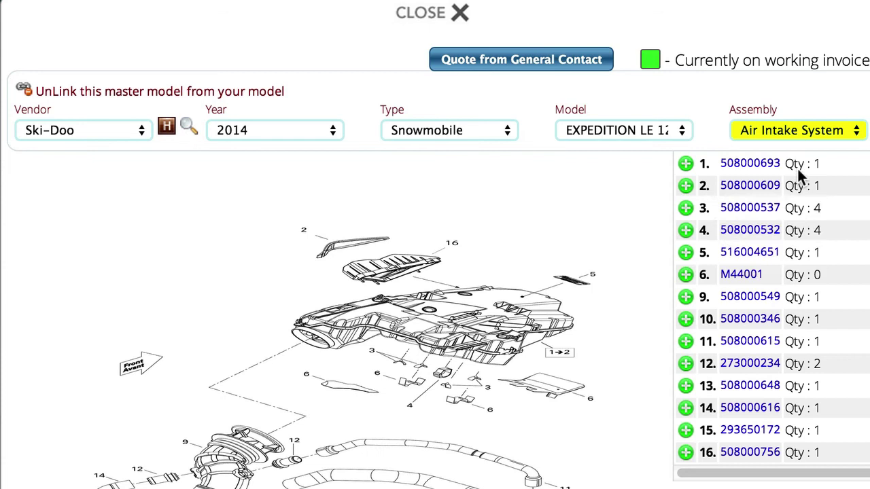
left_click(687, 184)
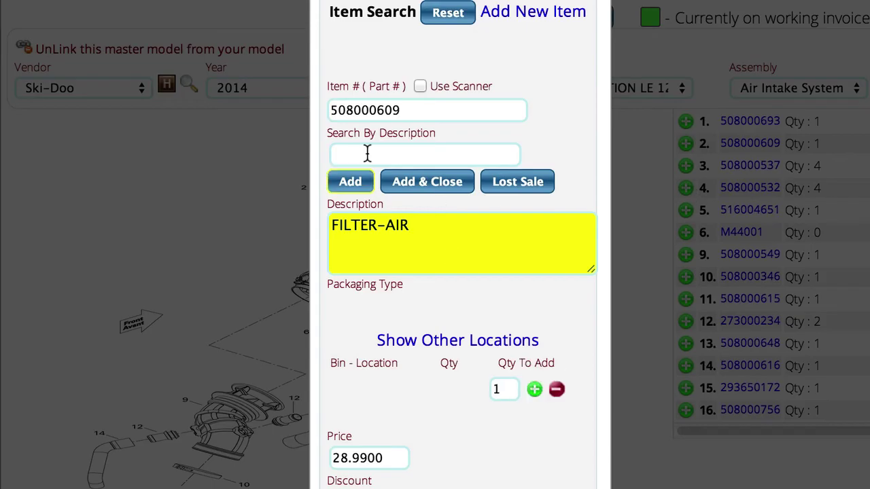
left_click(416, 184)
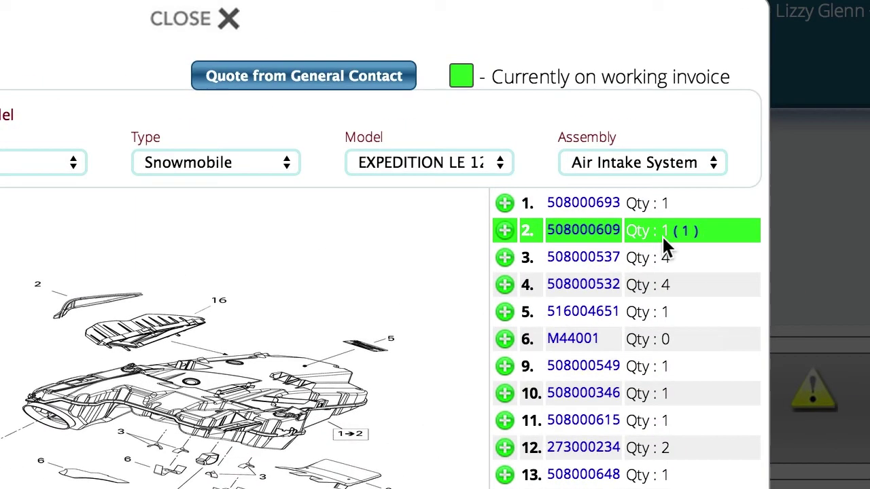
mouse_move(783, 136)
left_click(187, 28)
scroll(460, 486, "down", 10)
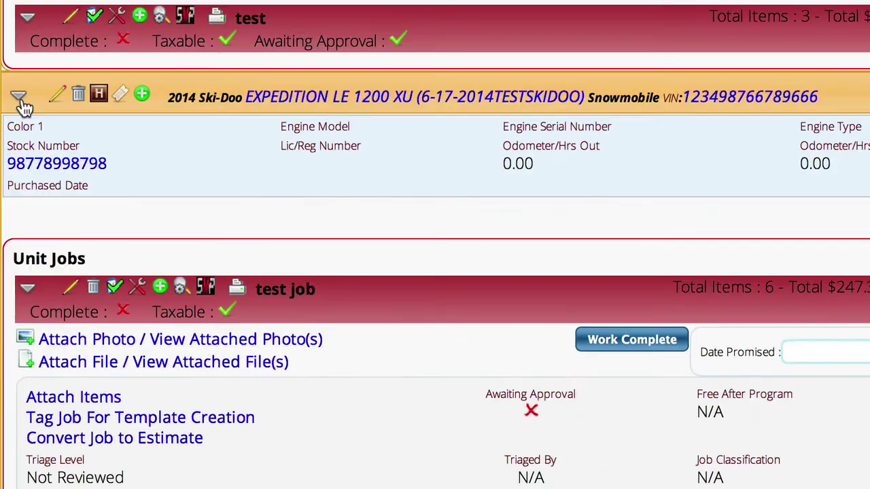
scroll(121, 336, "down", 5)
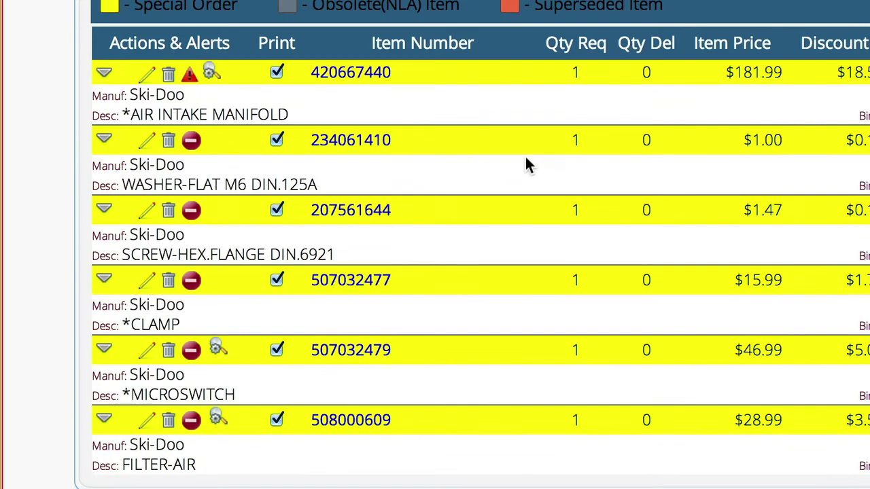
scroll(524, 163, "up", 5)
scroll(506, 163, "up", 4)
scroll(507, 157, "up", 3)
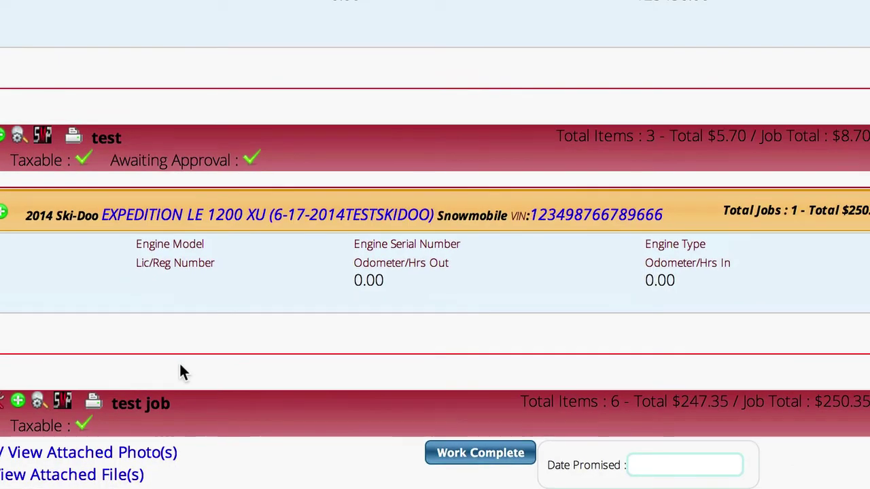
scroll(179, 362, "up", 2)
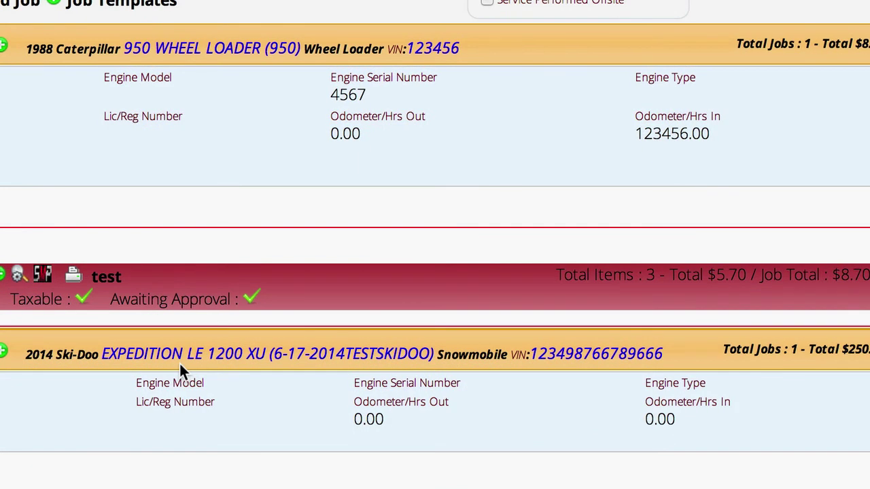
scroll(179, 364, "up", 4)
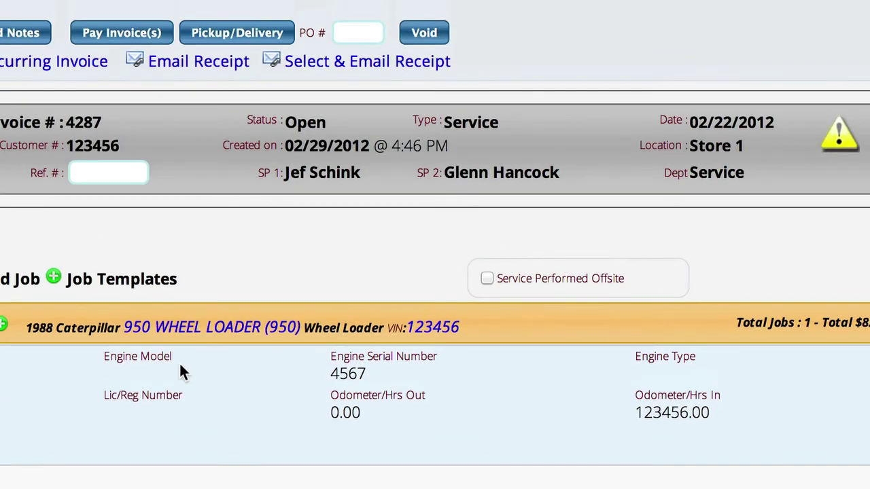
scroll(179, 362, "up", 3)
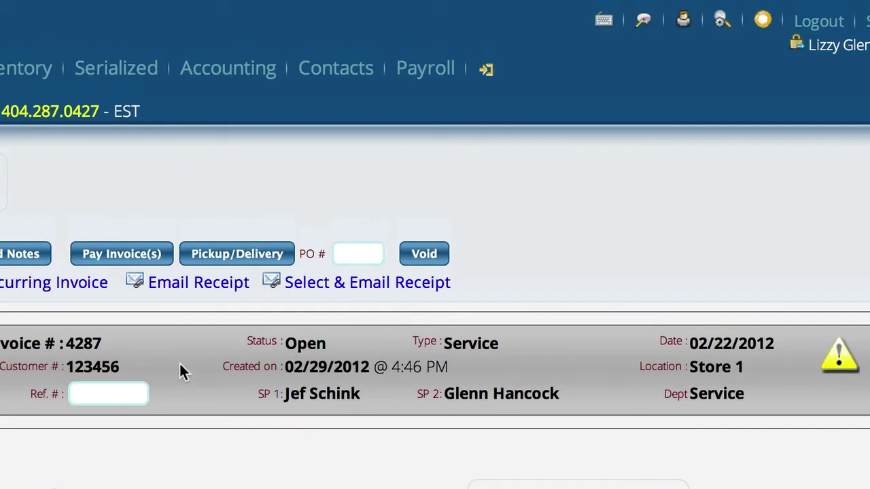
Reopen PartsFetch and reload the 2014 Ski-Doo EXPEDITION LE 1200 XU from model lookup history
left_click(722, 20)
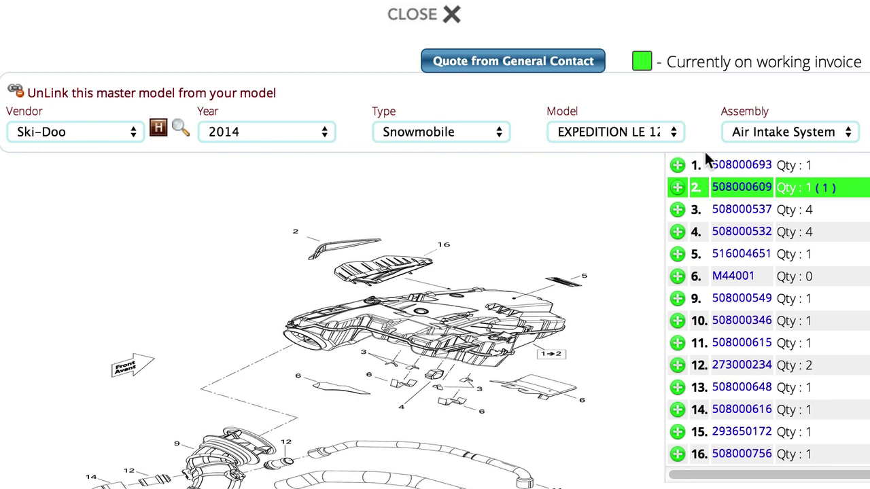
left_click(158, 130)
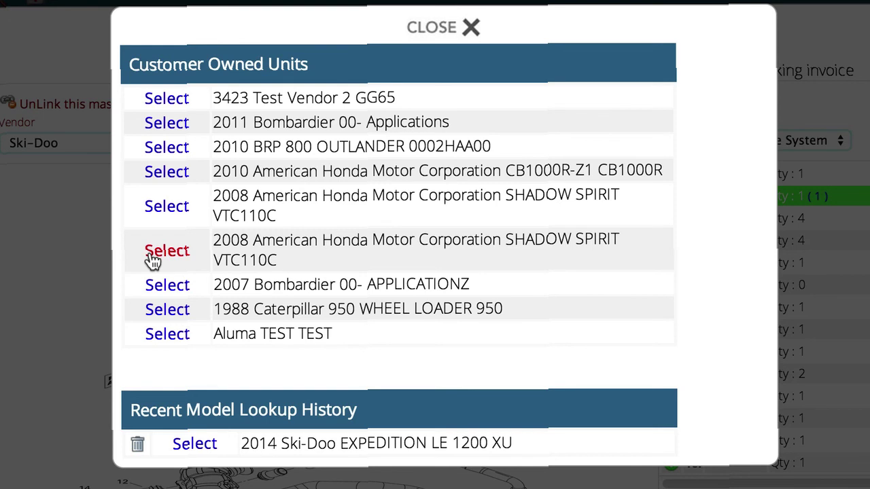
left_click(195, 445)
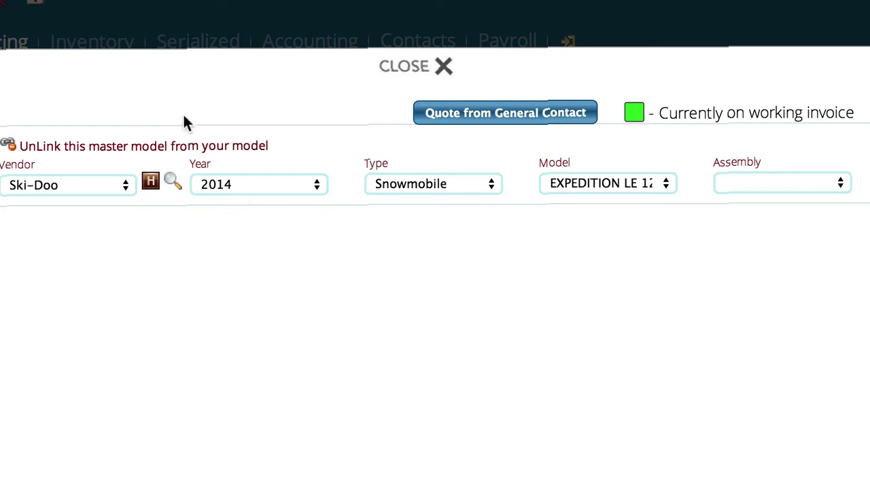
Open the Search by Model#, item or order code dialog and close it without searching
left_click(173, 181)
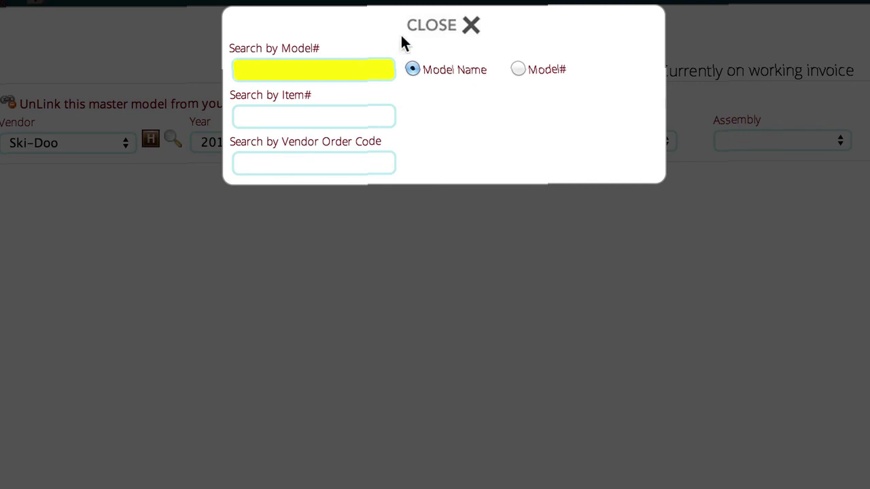
left_click(446, 28)
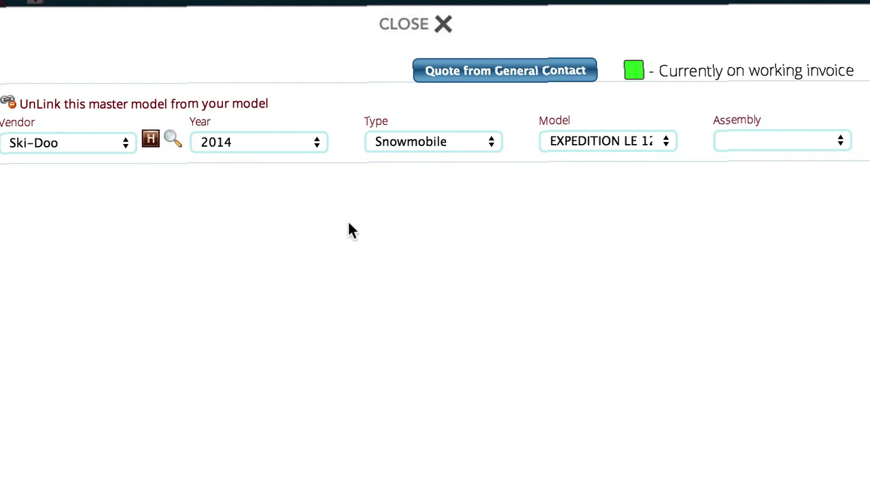
left_click(408, 25)
scroll(618, 335, "down", 15)
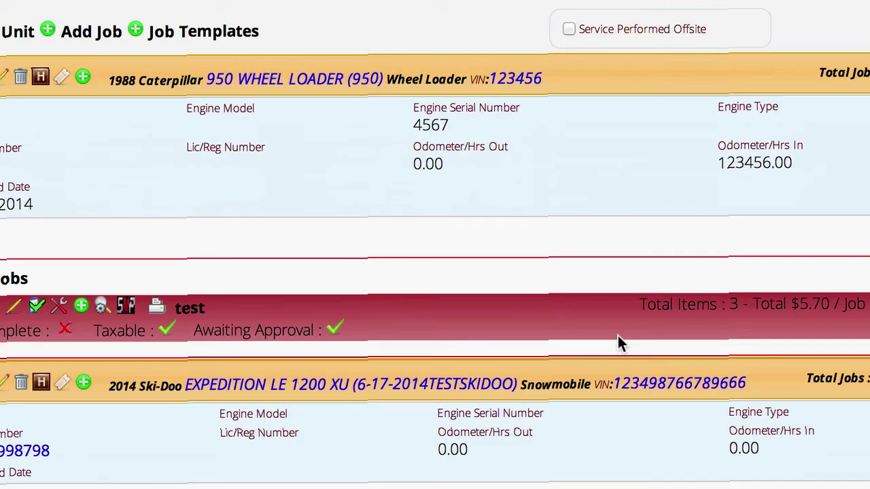
scroll(617, 340, "down", 5)
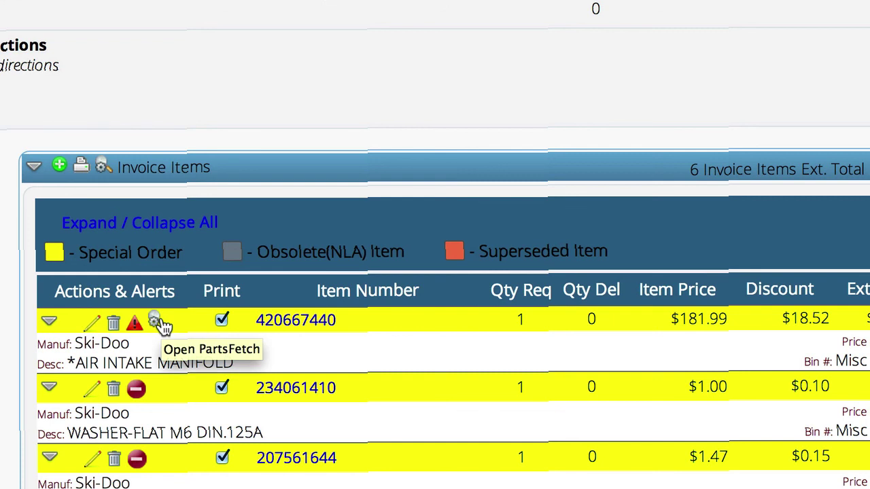
left_click(156, 322)
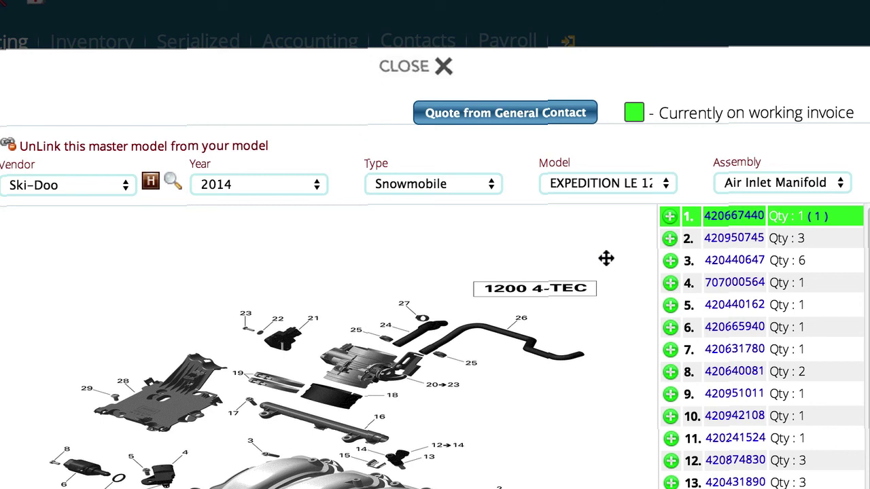
left_click(411, 68)
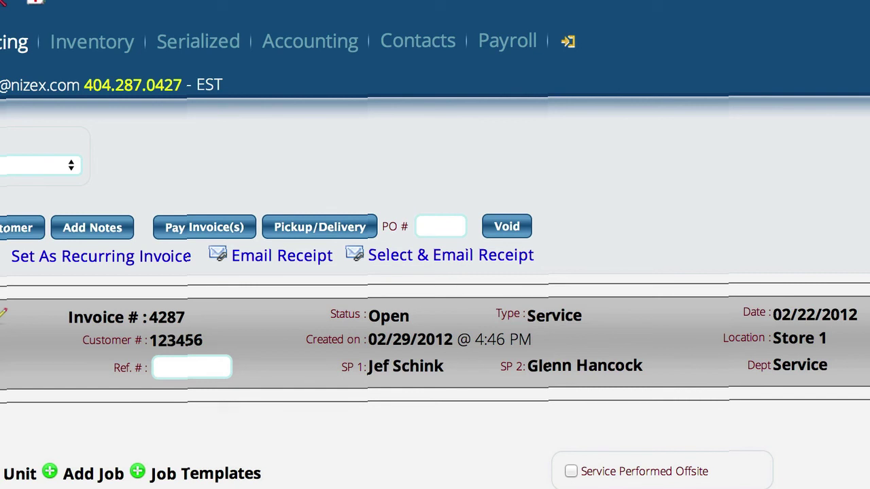